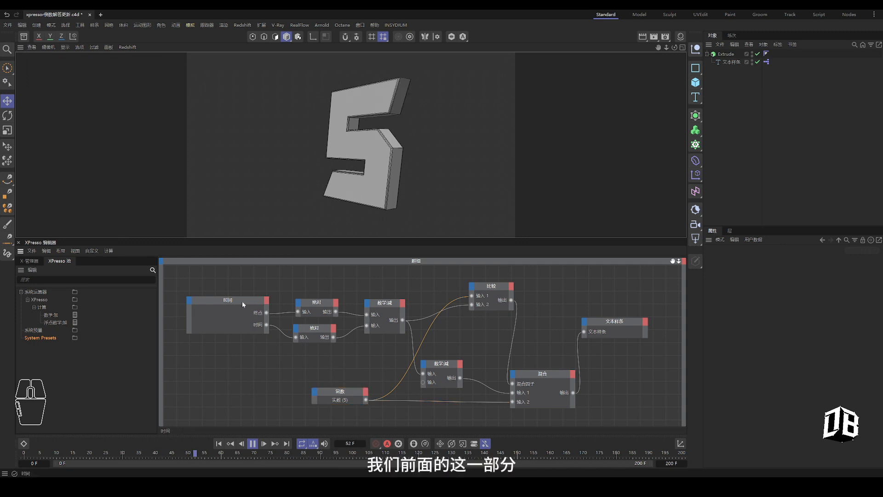
Rearrange the 时间, 比较, 数学:减 and 混合 nodes, and wire the first 数学:减 output directly to the 文本样条 node
mouse_move(242, 301)
left_mouse_down()
mouse_move(252, 296)
mouse_move(245, 299)
left_mouse_up()
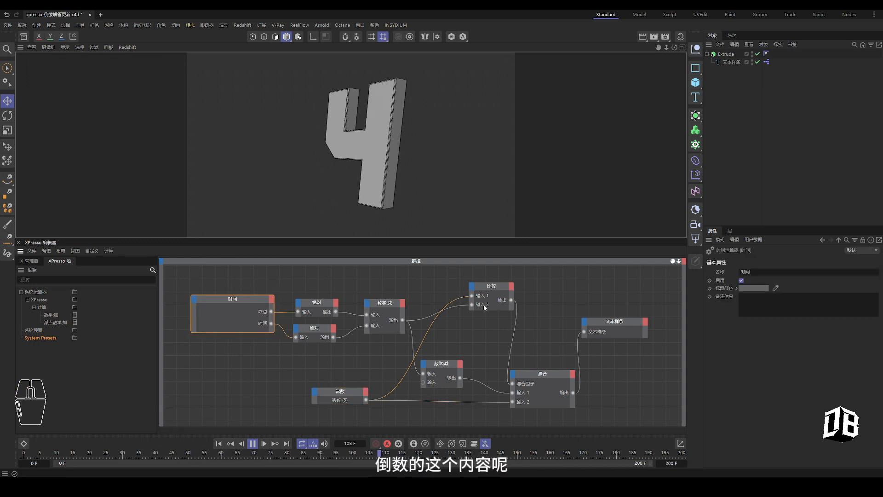
left_click(478, 328)
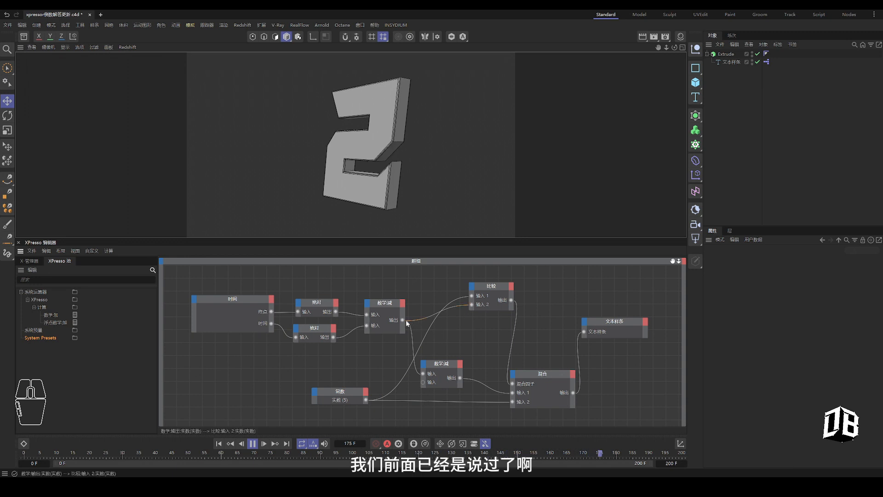
left_click(478, 342)
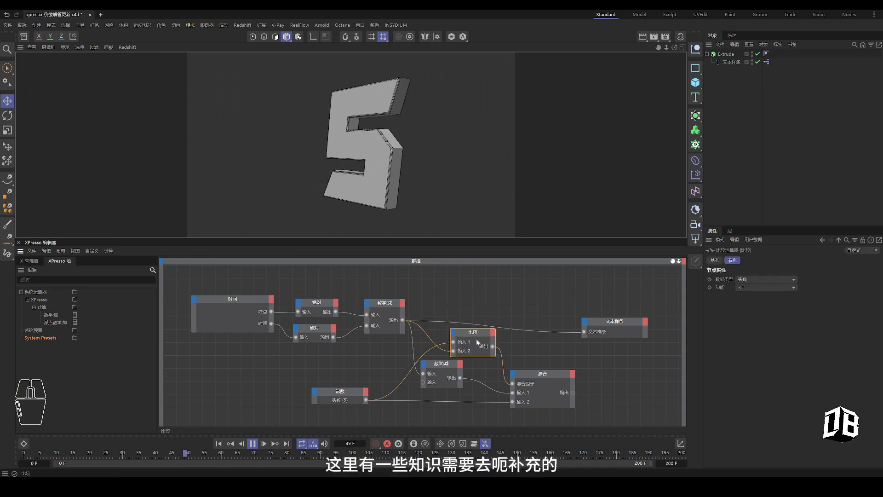
left_click_drag(441, 363, 461, 370)
left_click(533, 378)
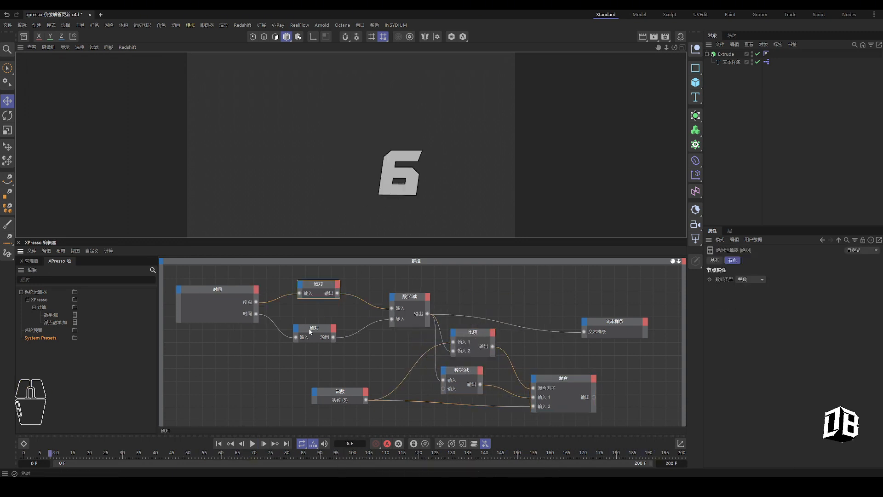
Align the two 绝对 nodes with the first 数学:减 node and set the playhead to frame 3
left_click(302, 330)
left_click(313, 291)
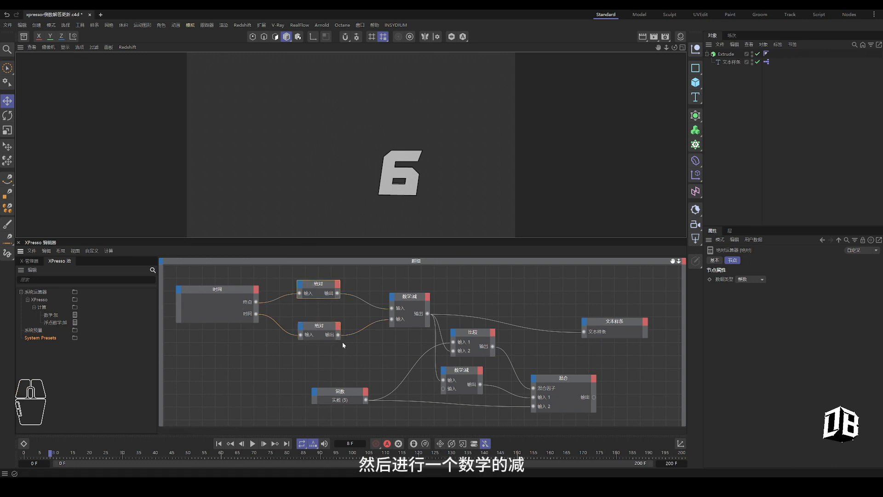
left_click(408, 298)
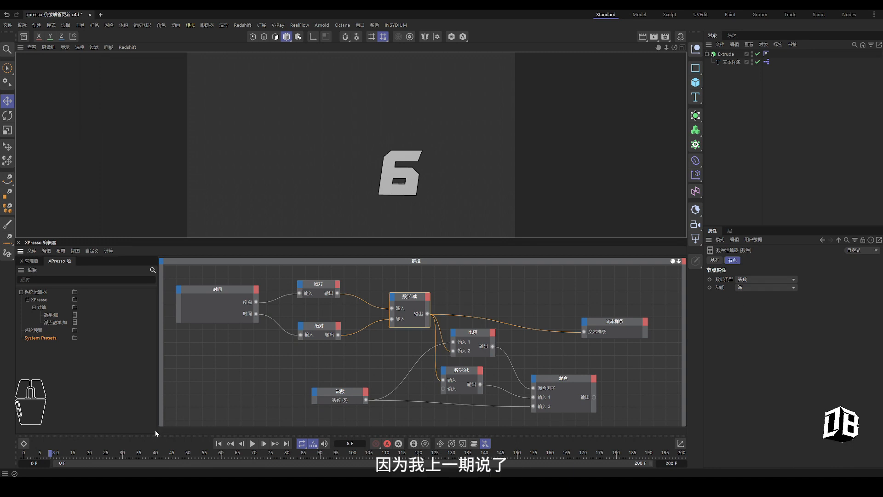
left_click_drag(73, 455, 52, 455)
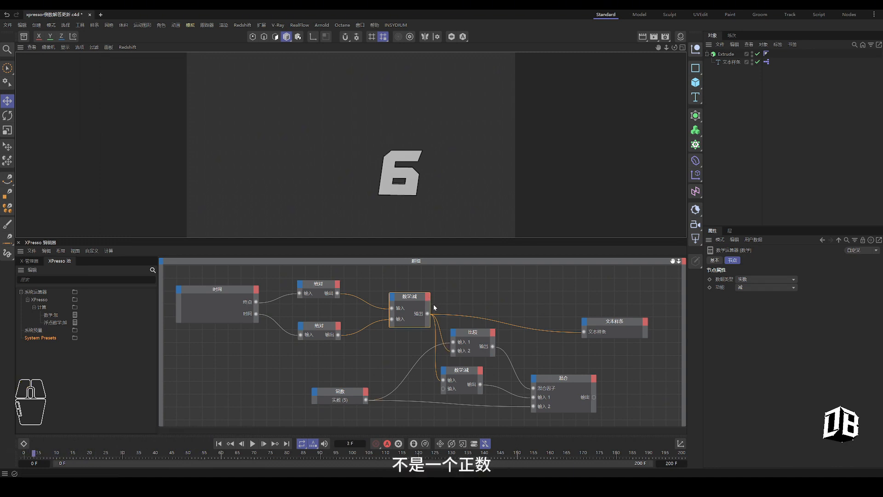
left_click_drag(426, 299, 427, 292)
left_click_drag(320, 328, 323, 319)
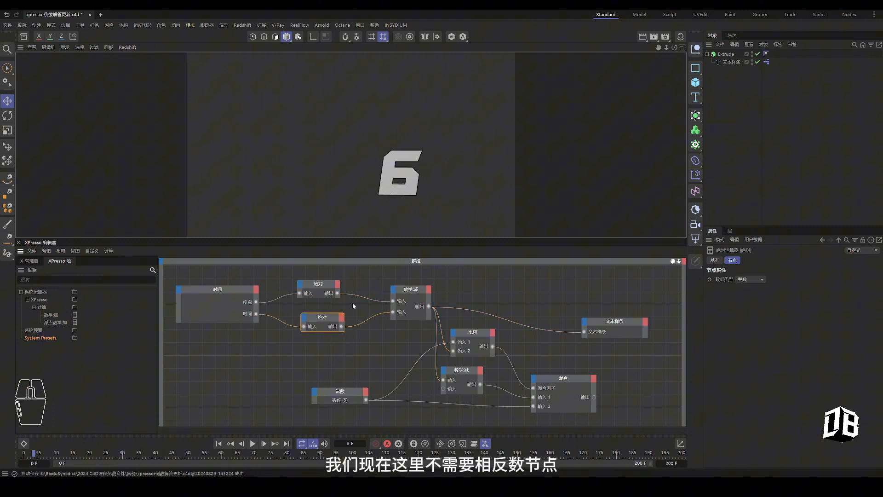
Try subtracting the end value from the time and feeding the result through a 相反数 node into 文本样条
left_click_drag(56, 457, 651, 458)
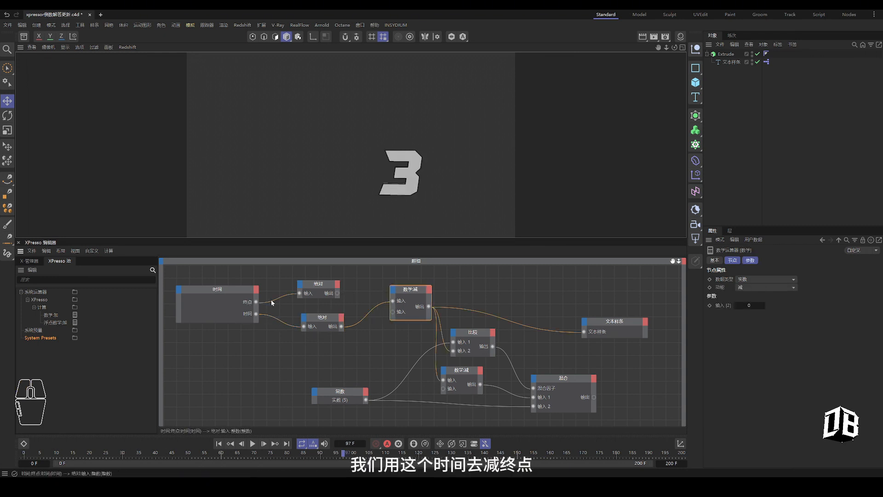
left_click_drag(338, 293, 392, 311)
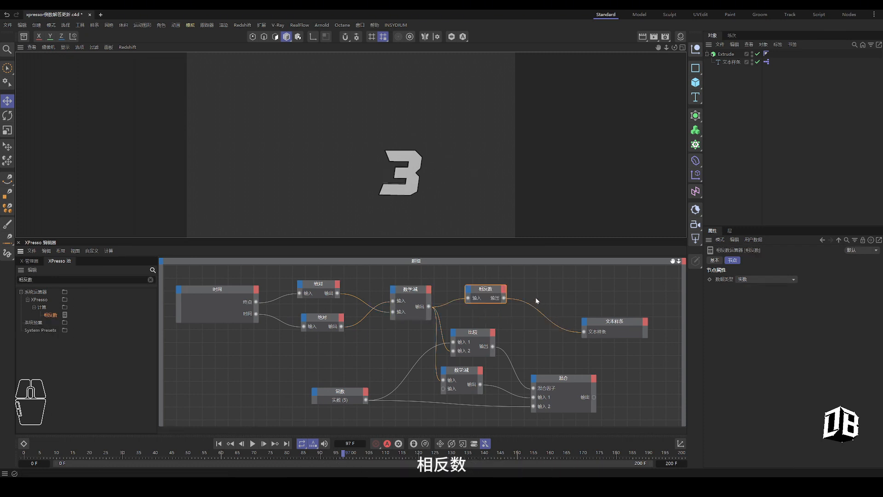
left_click(414, 297)
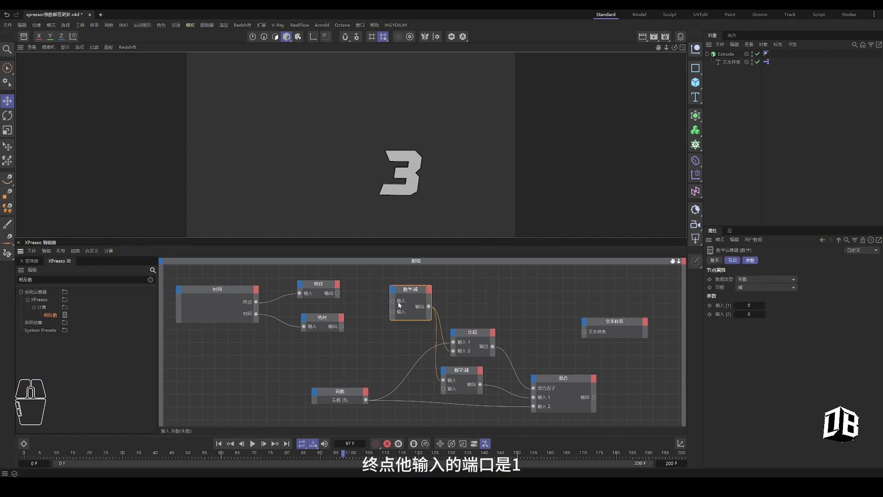
Connect the end value's 绝对 node to the first subtract input, the time's to the second, and the result to 文本样条
left_click_drag(337, 293, 393, 300)
left_click(322, 318)
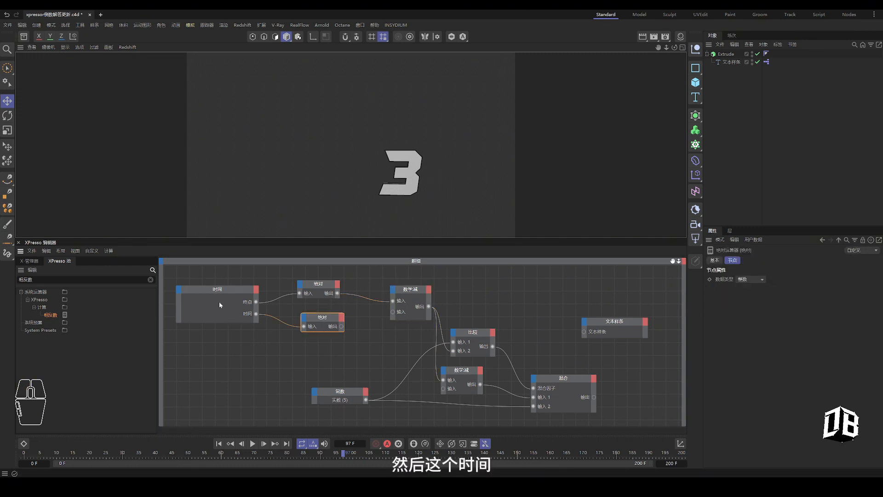
left_click_drag(347, 454, 368, 455)
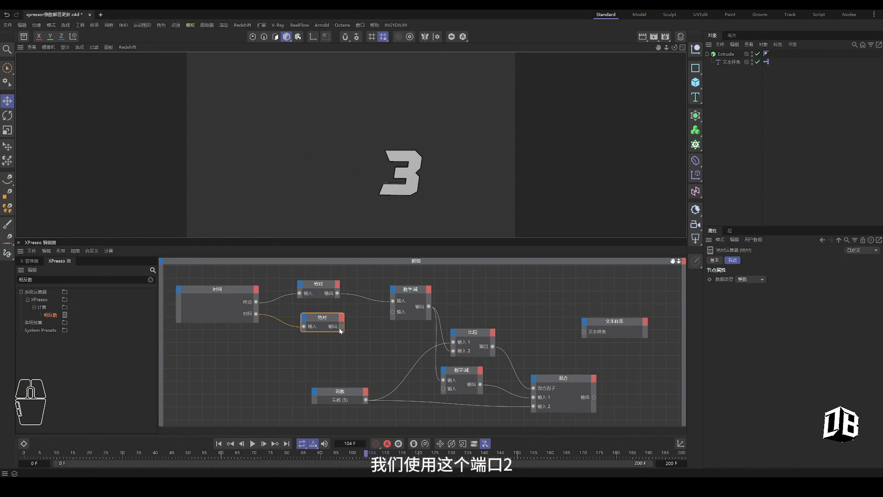
left_click_drag(395, 314, 585, 332)
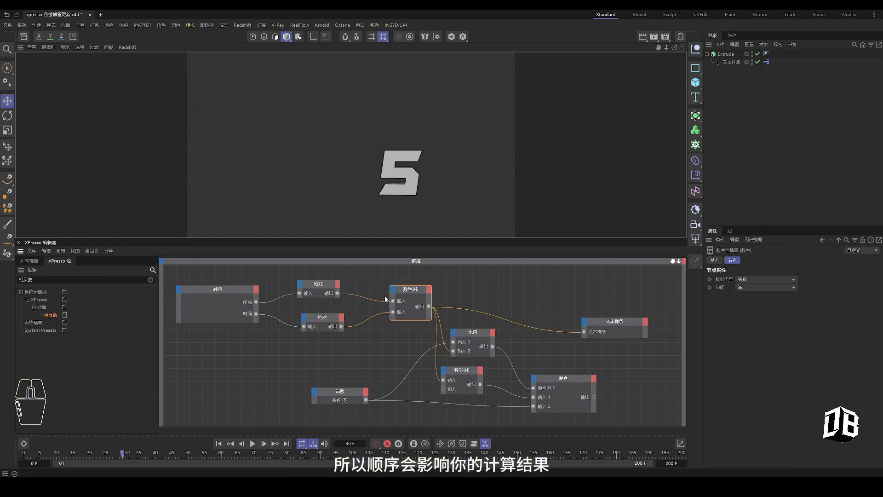
left_click(413, 290)
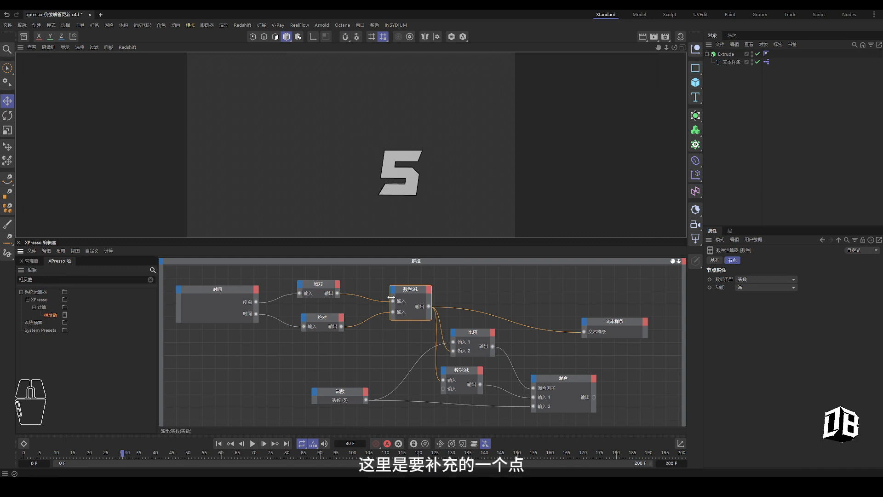
Reposition the 常数 and 比较 nodes, and wire the 比较 output to the 文本样条 node
scroll(384, 352, "down", 1)
middle_click_drag(365, 356, 375, 349, "alt")
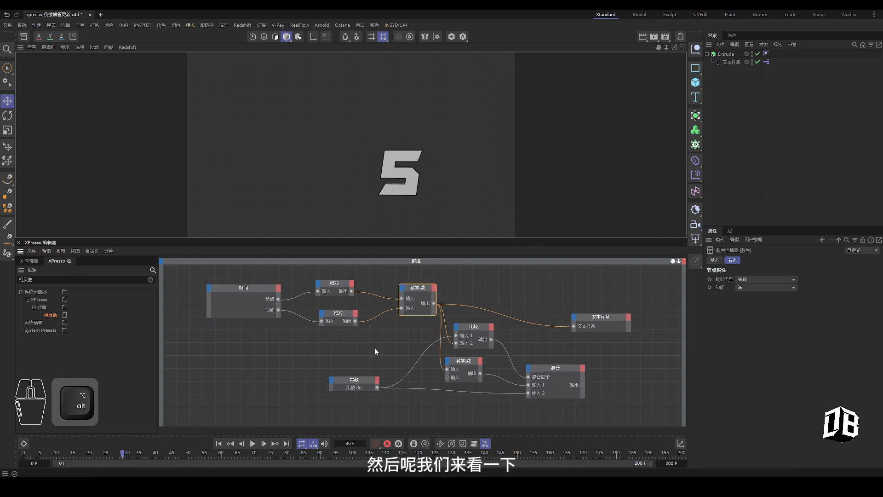
left_click_drag(357, 382, 363, 391)
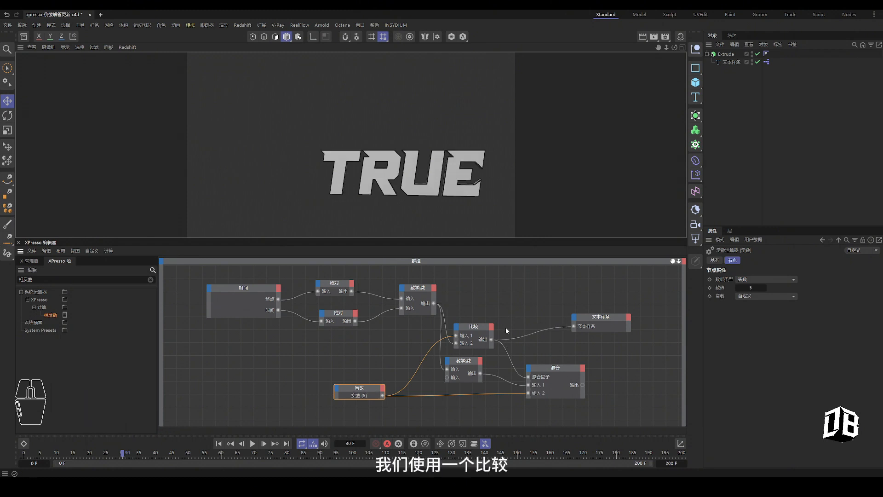
left_click_drag(480, 328, 496, 312)
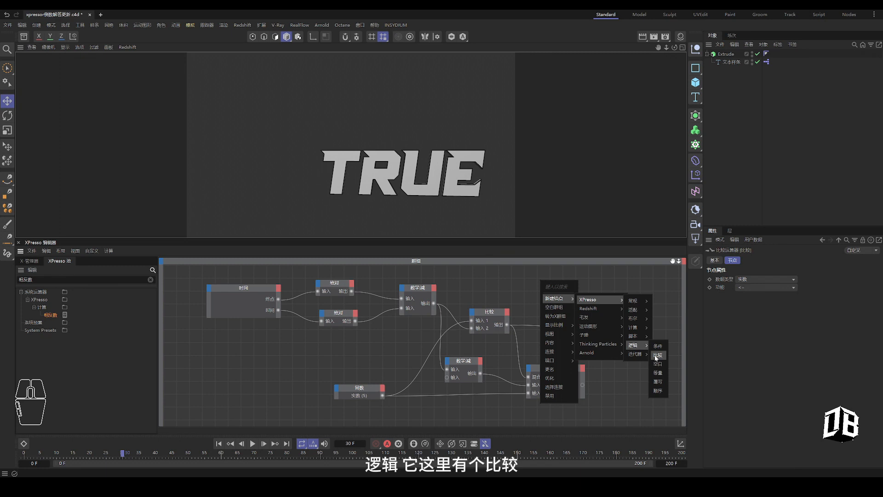
Examine the 比较 node and the chain of countdown nodes that feeds its second input
left_click(499, 295)
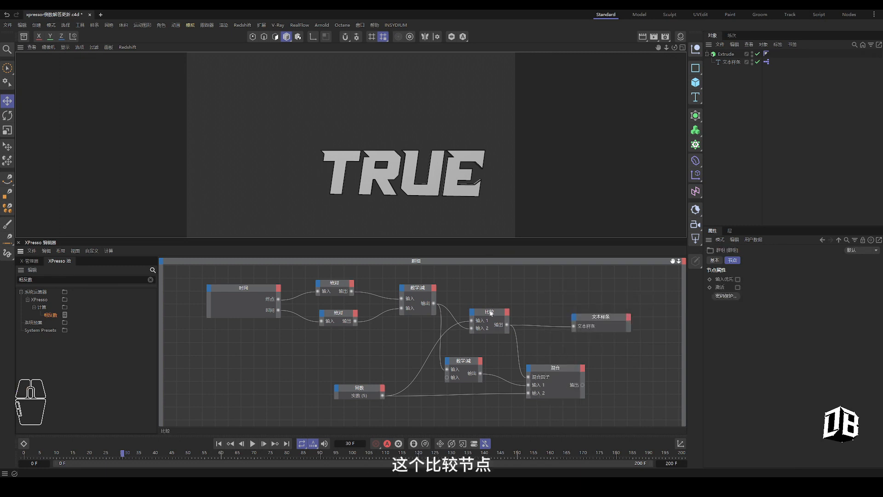
left_click_drag(491, 312, 495, 313)
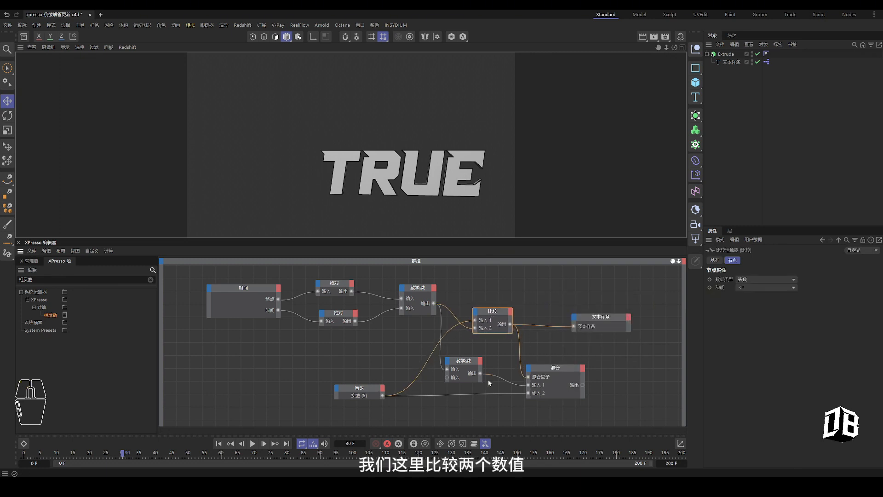
left_click_drag(417, 289, 413, 290)
left_click_drag(184, 277, 425, 331)
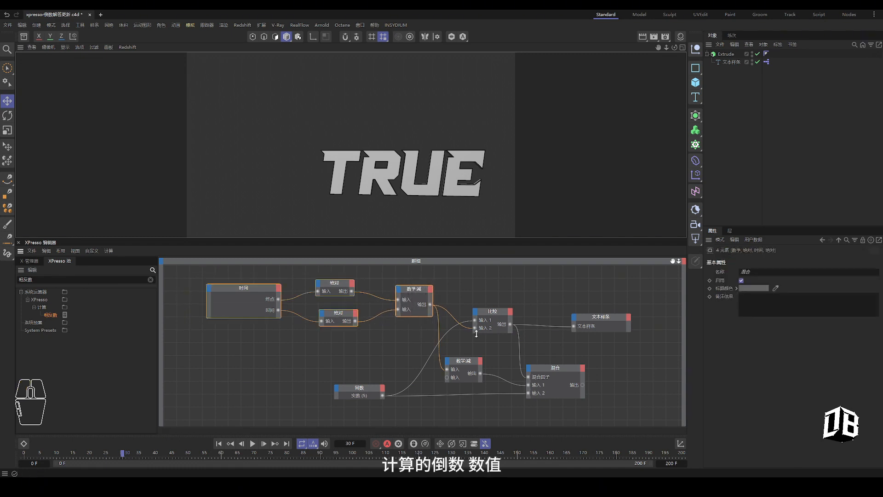
left_click(478, 336)
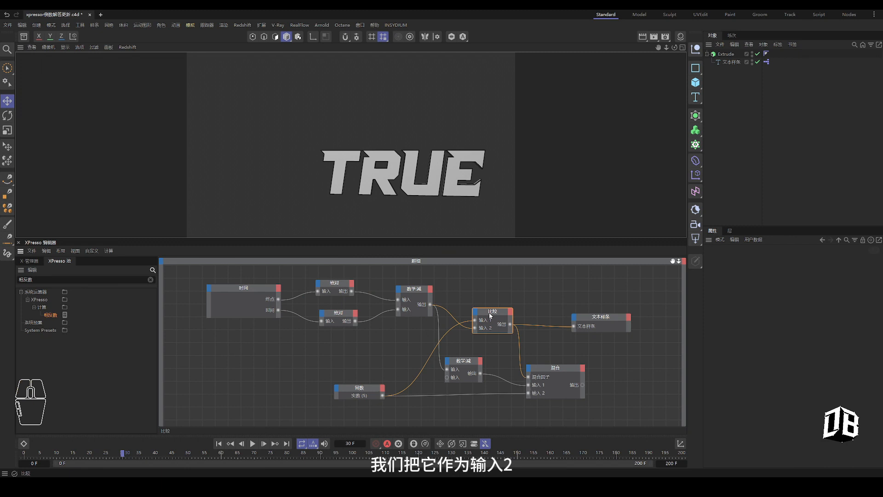
Set the 常数 node to data type 整数 with value 3, and scrub the timeline to check the comparison
left_click_drag(359, 387, 376, 367)
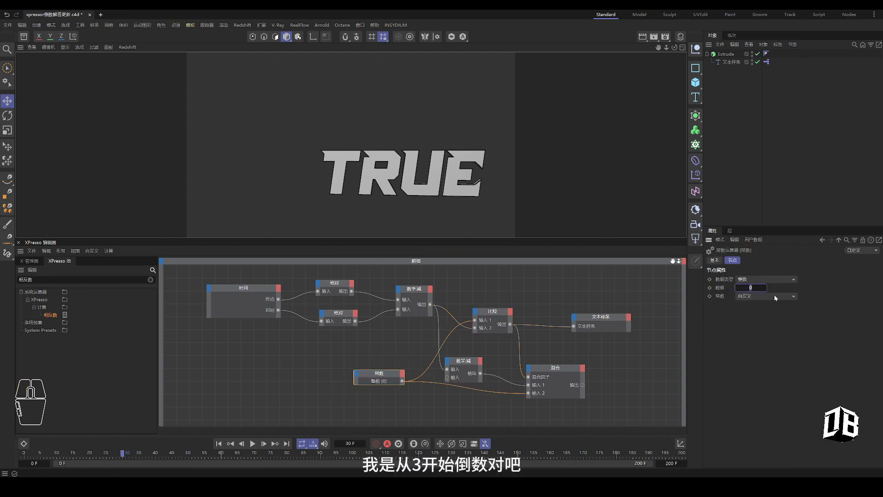
type("3")
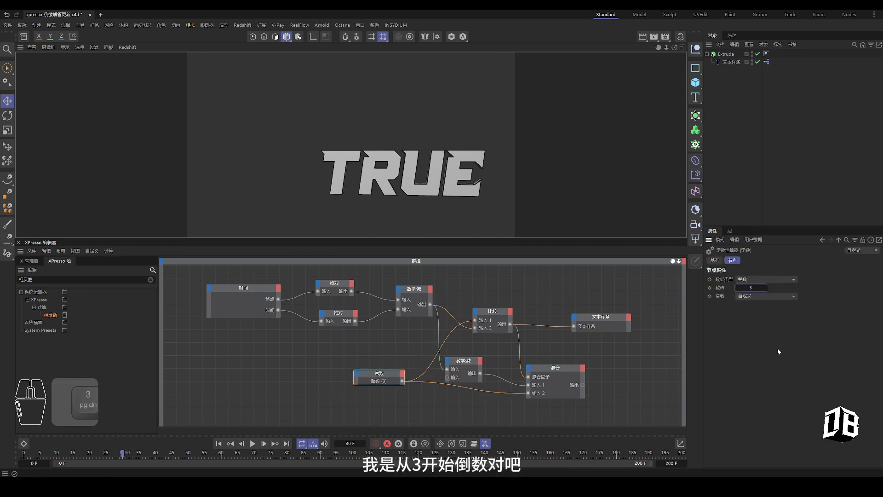
left_click(487, 311)
left_click_drag(361, 459, 430, 462)
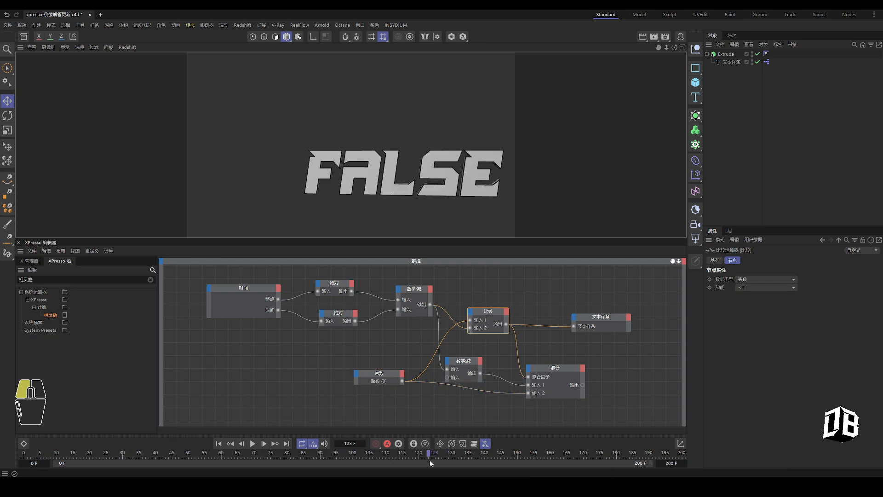
left_click(390, 376)
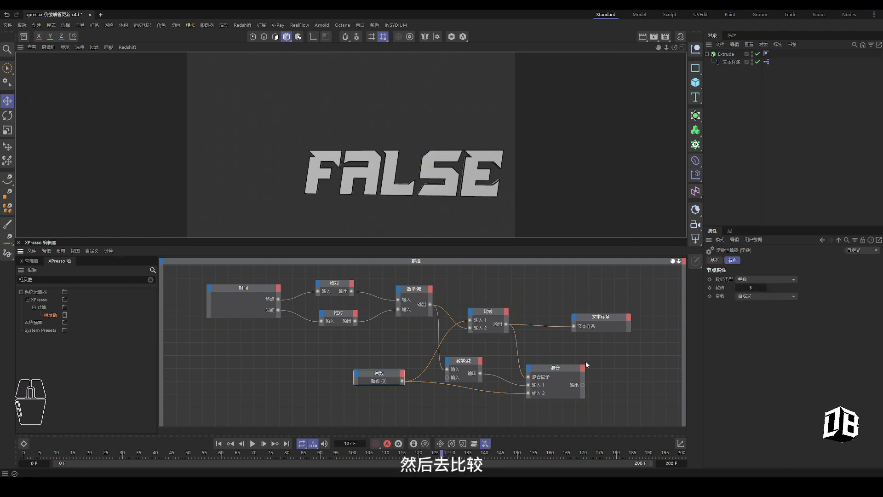
Reposition the 文本样条 and 混合 nodes, and look up 混合 among the XPresso 计算 nodes
left_click_drag(594, 330, 578, 329)
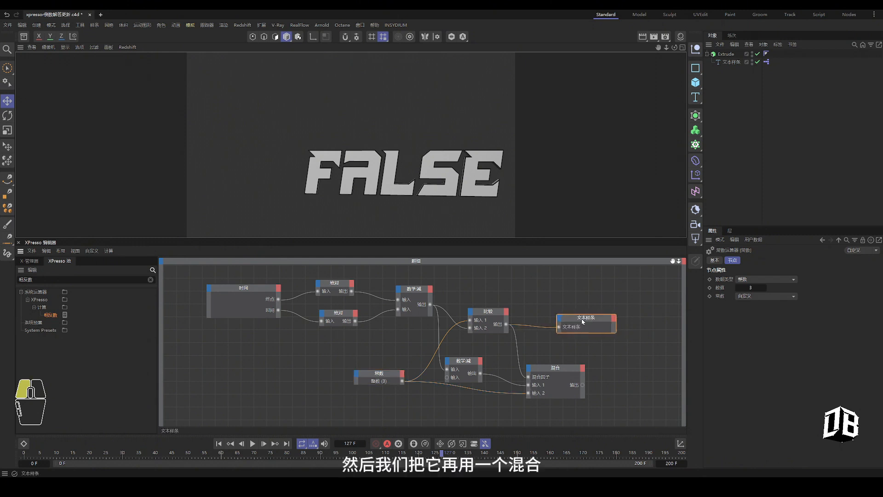
left_click_drag(558, 368, 567, 371)
right_click(565, 370)
mouse_move(560, 364)
mouse_move(593, 364)
mouse_move(638, 393)
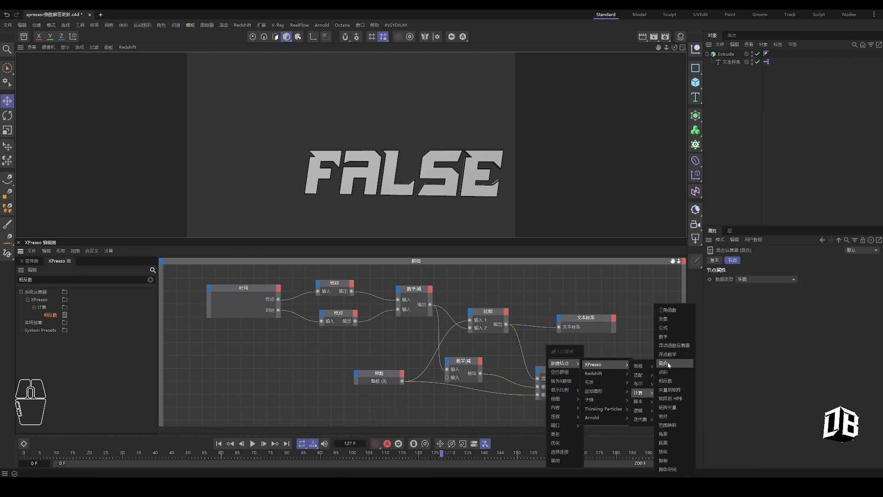
left_click(636, 346)
Move the 比较 node higher and the 混合 node closer to it to tidy the graph layout
left_click_drag(558, 371, 557, 369)
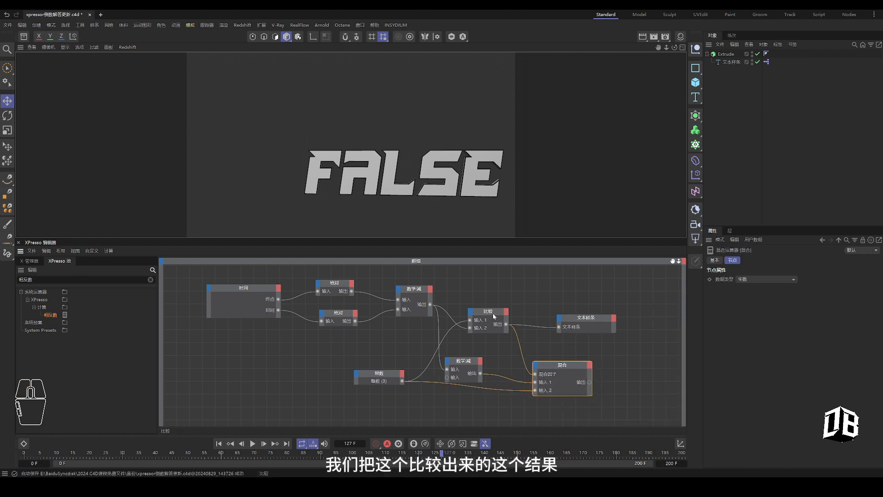
left_click_drag(496, 315, 491, 304)
left_click_drag(541, 376, 530, 372)
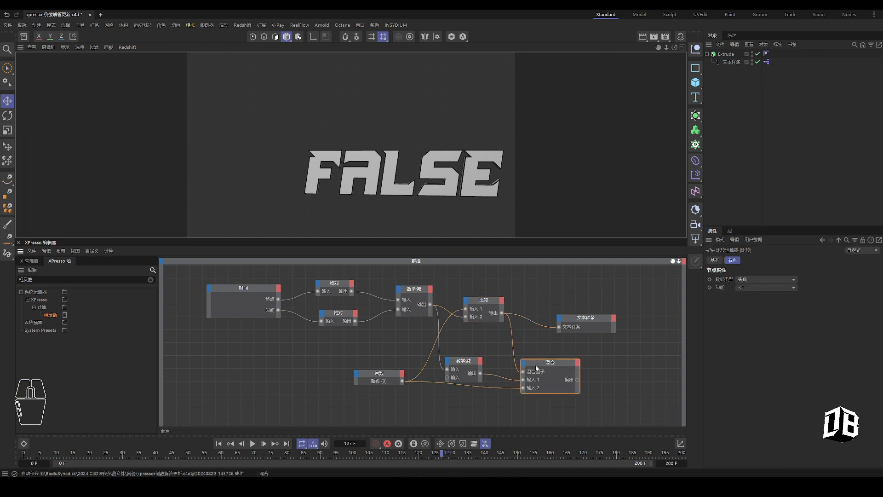
Connect the first 数学:减 output directly to 混合 input 1 and the 混合 output to the 文本样条 node
left_click_drag(381, 380, 391, 397)
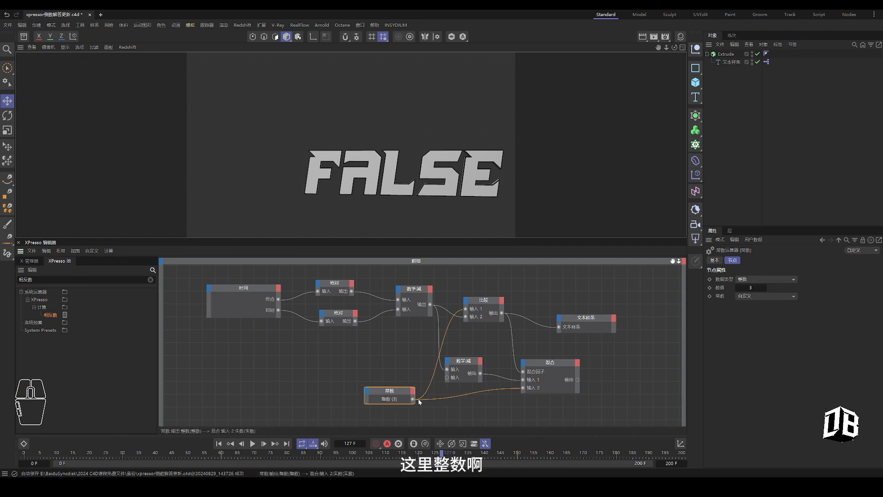
double_click(751, 288)
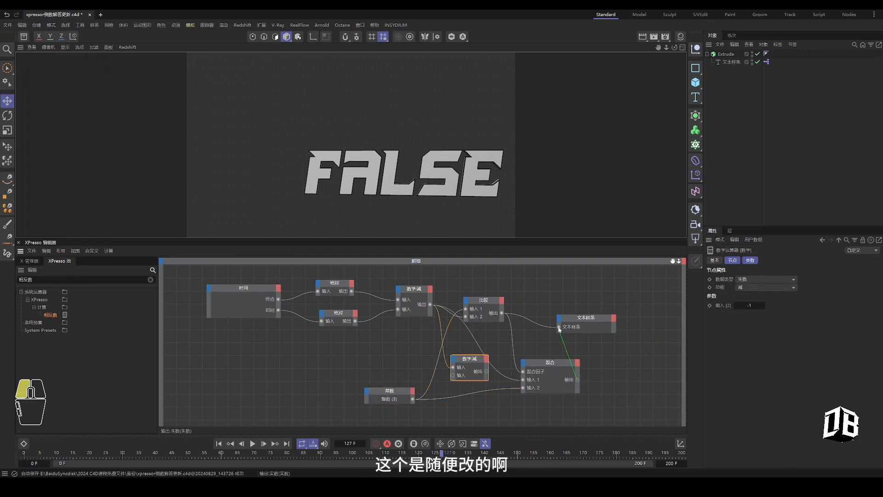
left_click_drag(586, 317, 616, 310)
Play the animation from the start, scrub the timeline to check the countdown, and inspect the first 数学:减 node
left_click(219, 444)
left_click(252, 444)
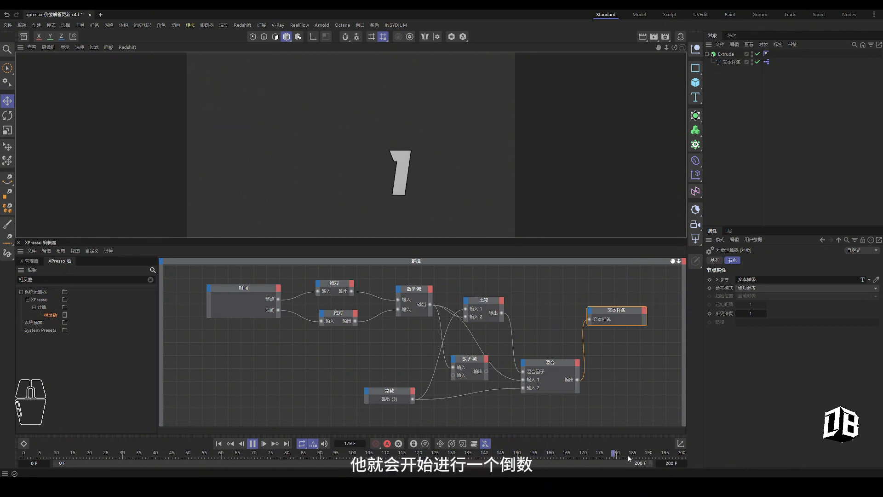
left_click(252, 445)
left_click_drag(295, 456, 425, 464)
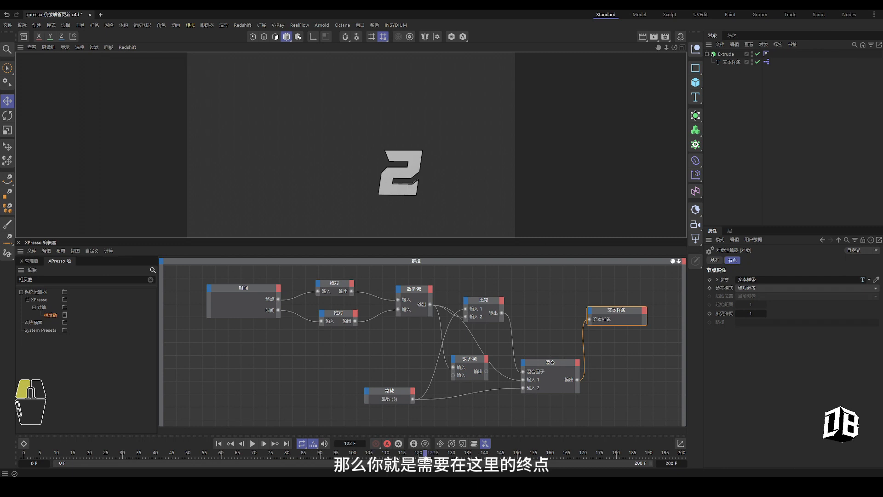
left_click_drag(414, 290, 410, 294)
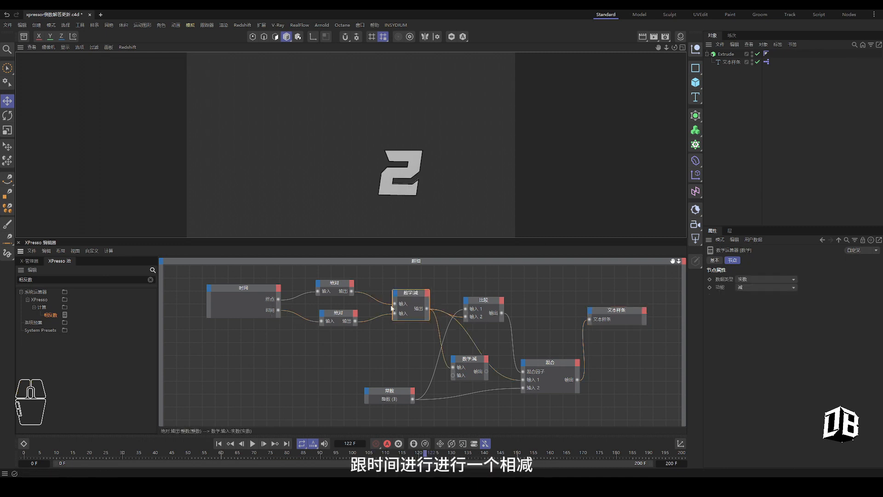
Connect the second 数学:减 output to 混合 input 1 and scrub the timeline to check the countdown
left_click_drag(474, 365, 523, 379)
left_click(749, 306)
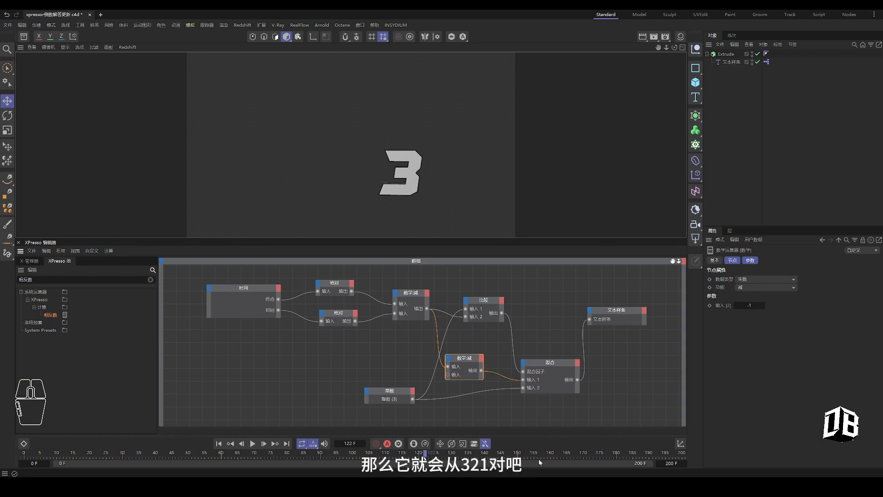
left_click_drag(432, 456, 628, 458)
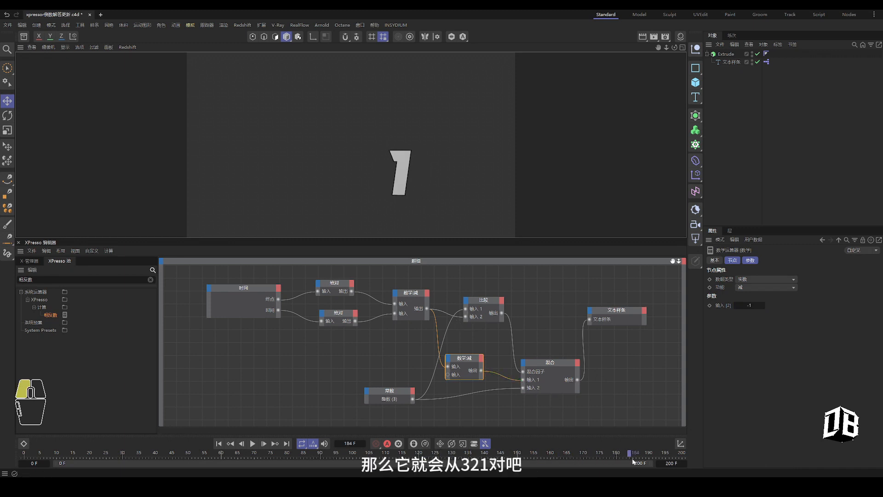
left_click(636, 456)
left_click_drag(696, 460, 23, 452)
Set the timeline's end frame to 300 F and the 常数 node's value to 5
left_click(394, 393)
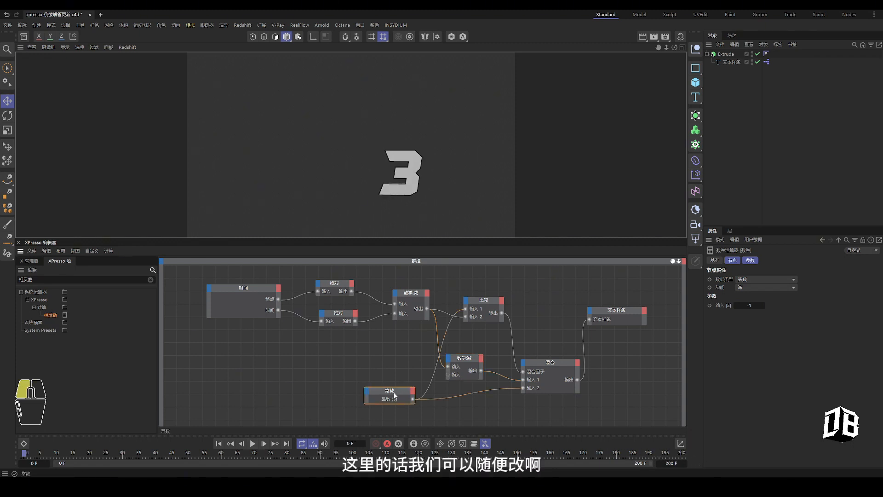
left_click(673, 463)
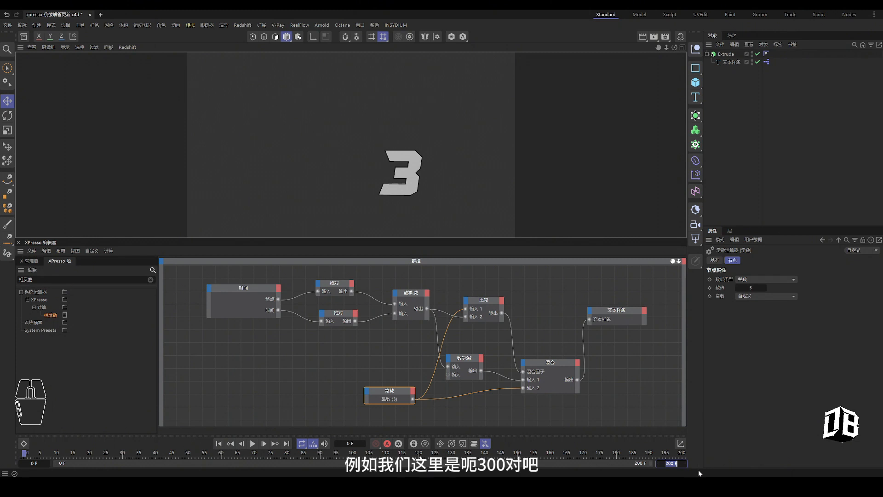
type("300")
key("Return")
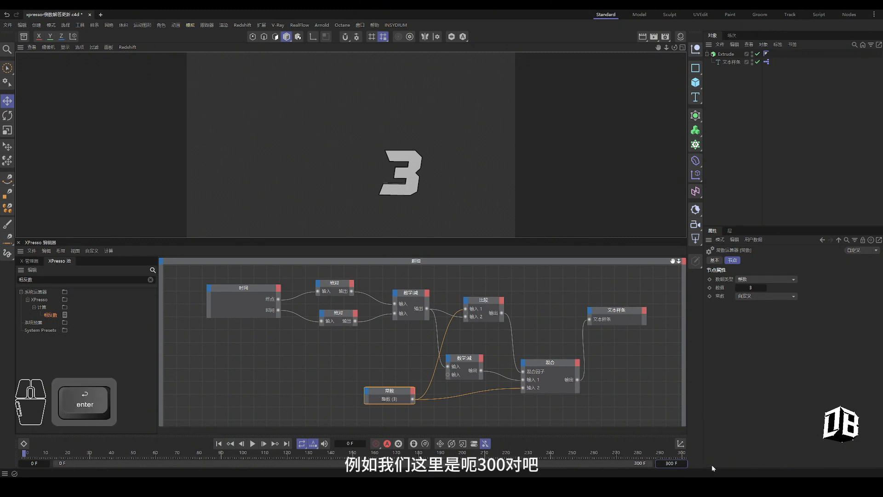
left_click(750, 289)
type("5")
Play the animation and scrub the timeline to the end to check the countdown from 5
left_click(252, 444)
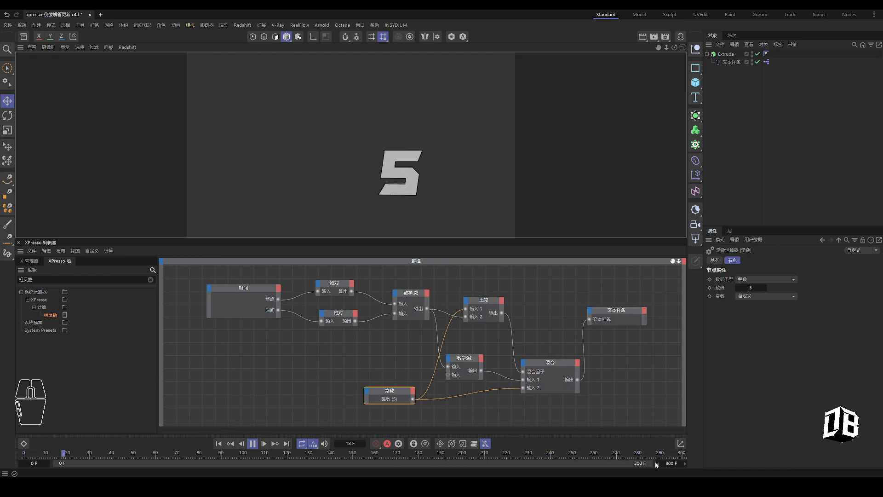
left_click(252, 444)
left_click_drag(268, 454, 688, 459)
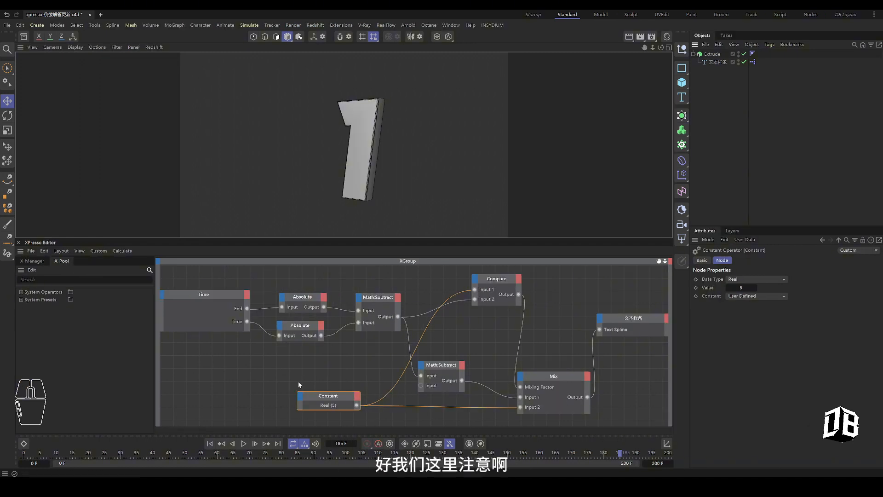
Lift the Mix node slightly, move Compare closer to the first Math:Subtract, and nudge the Time node to tidy the graph
left_click(278, 384)
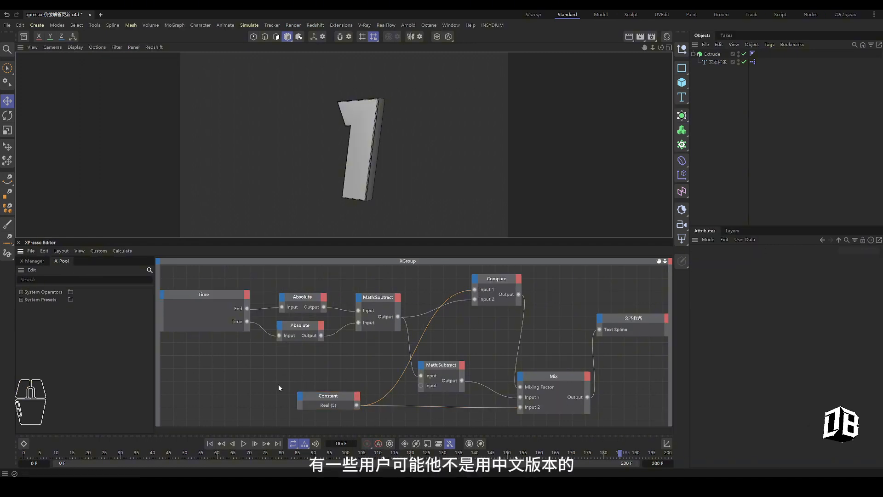
left_click(558, 381)
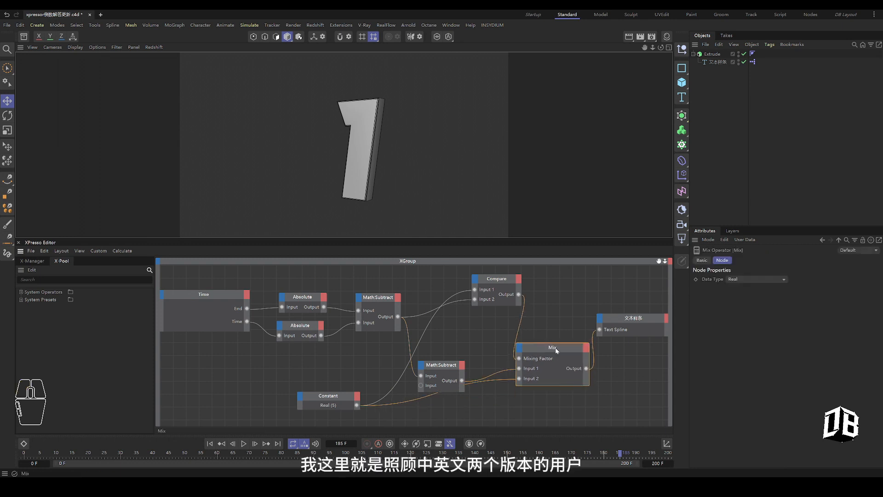
left_click_drag(554, 375, 555, 366)
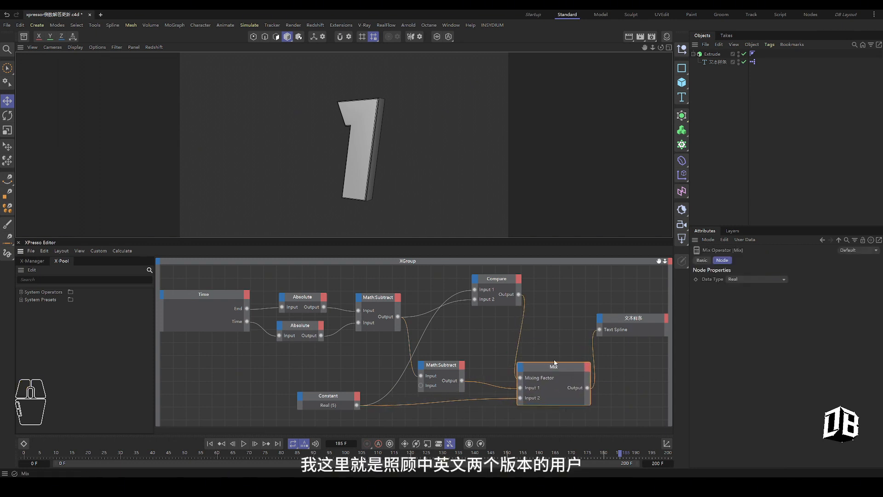
left_click_drag(496, 278, 462, 299)
left_click_drag(204, 294, 210, 296)
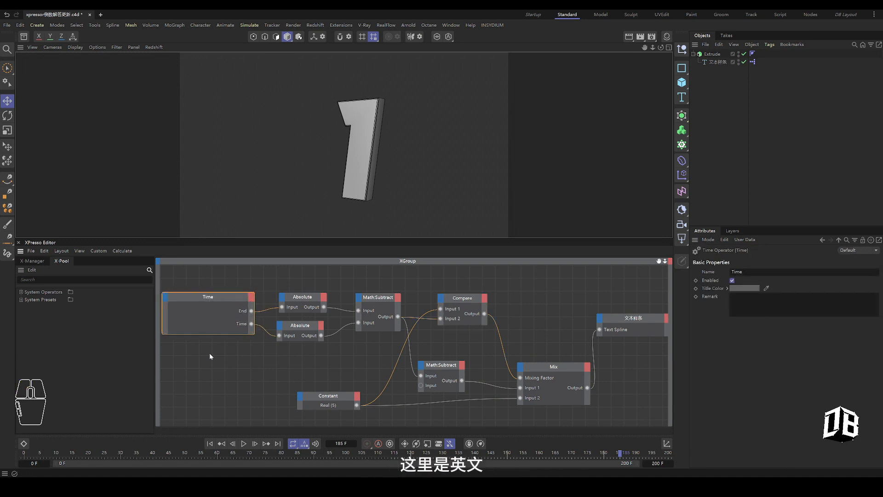
Inspect the data types of both Absolute nodes and the function of the first Math:Subtract node
left_click(212, 366)
left_click(295, 326)
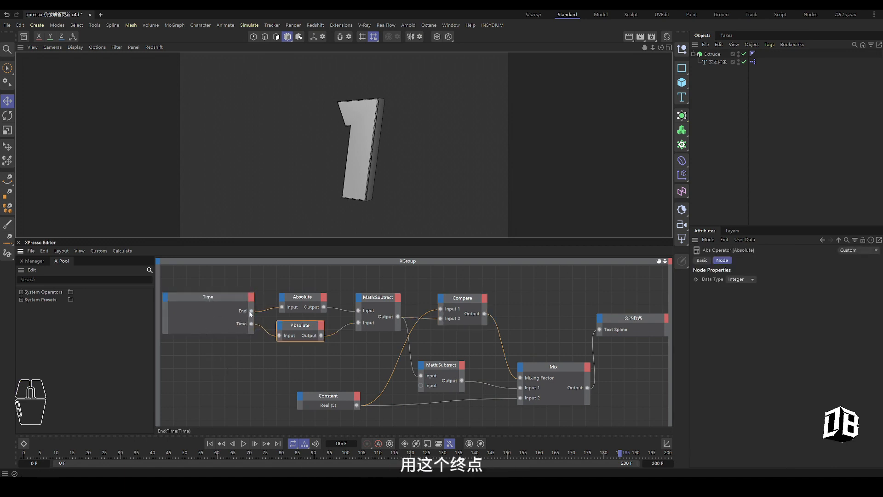
left_click(305, 301)
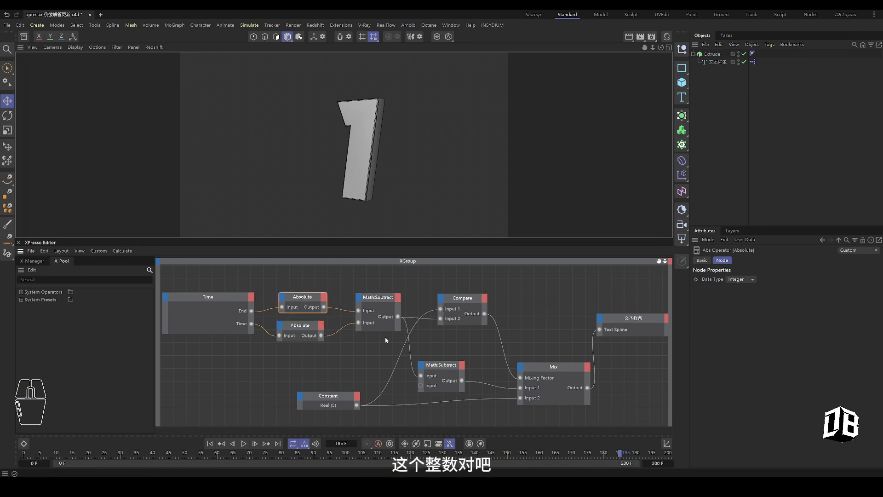
left_click_drag(384, 307, 385, 310)
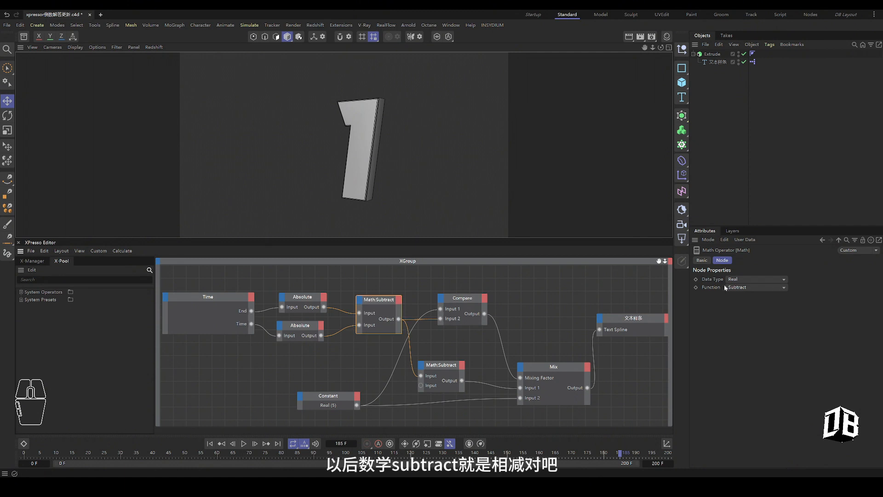
Move the Compare node slightly towards Mix and the Constant node closer to the second Math:Subtract
left_click_drag(469, 298, 490, 307)
right_click(528, 292)
mouse_move(651, 357)
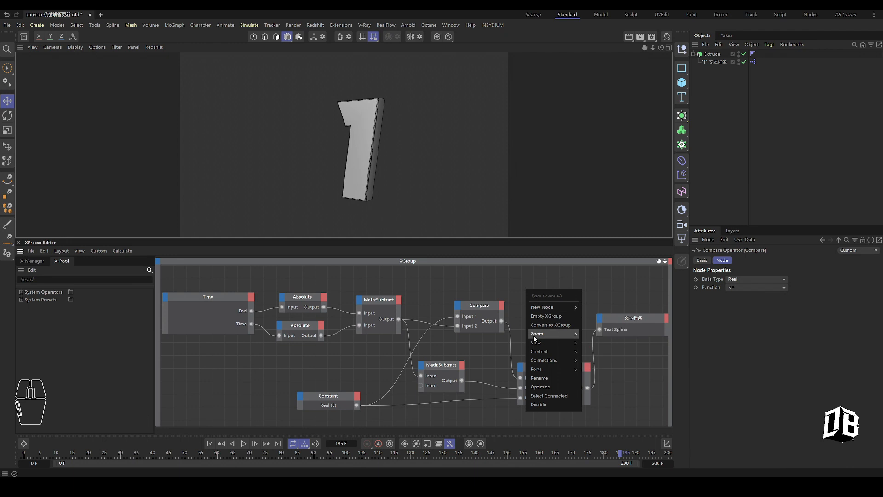
left_click_drag(481, 308, 478, 305)
mouse_move(329, 399)
left_mouse_down()
mouse_move(350, 385)
mouse_move(342, 389)
left_mouse_up()
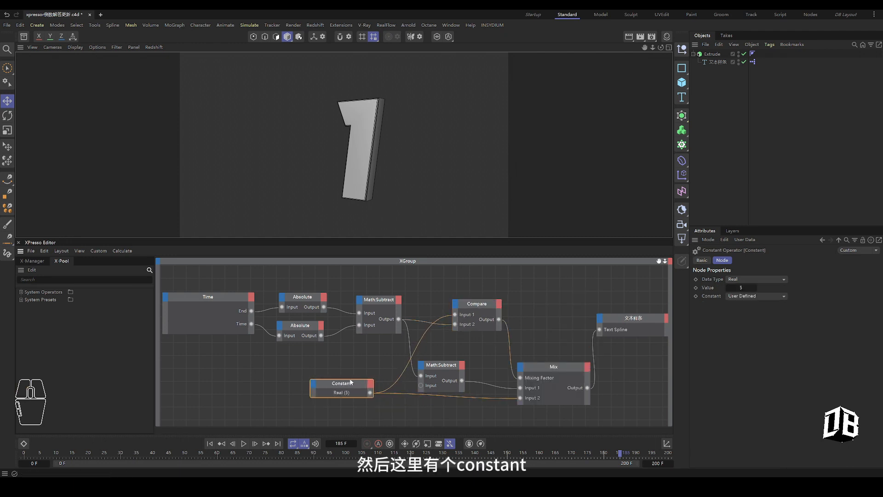
Add another Constant node from the XPresso General nodes and delete it
right_click(362, 358)
mouse_move(474, 374)
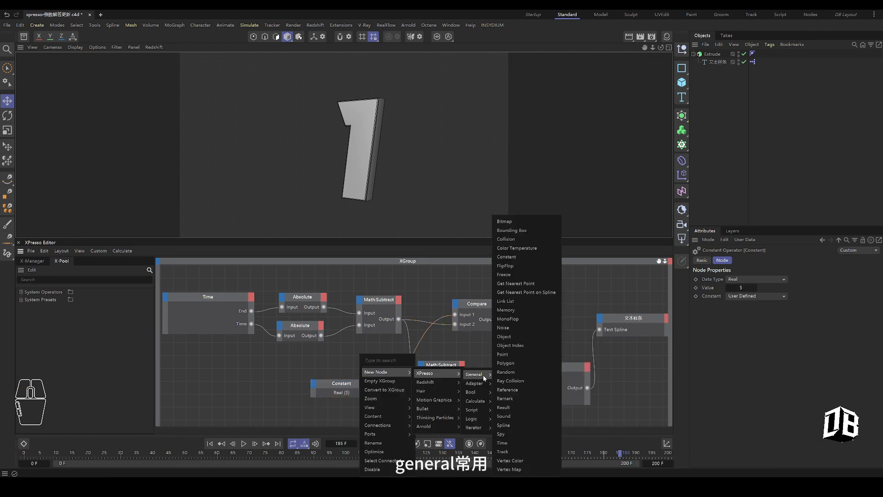
left_click(507, 258)
key("Delete")
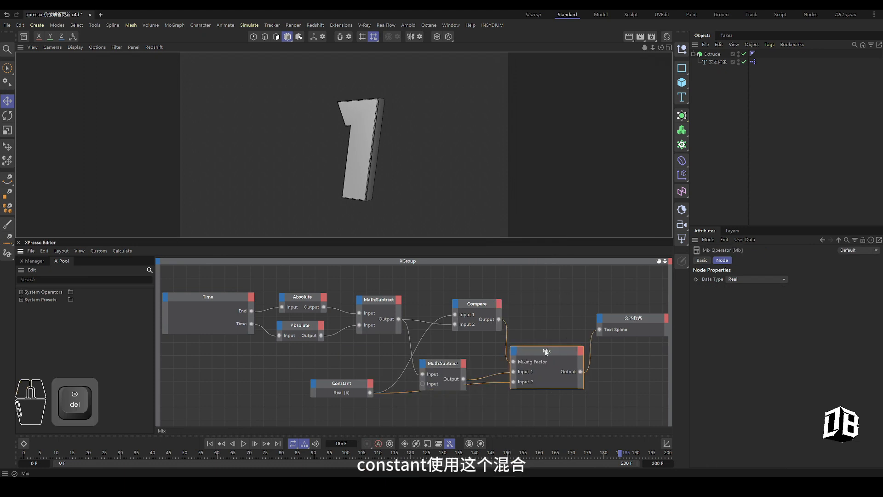
Reposition the Mix node beside the second Math:Subtract and look up Mix among the XPresso Calculate nodes
left_click_drag(546, 353, 543, 372)
right_click(469, 407)
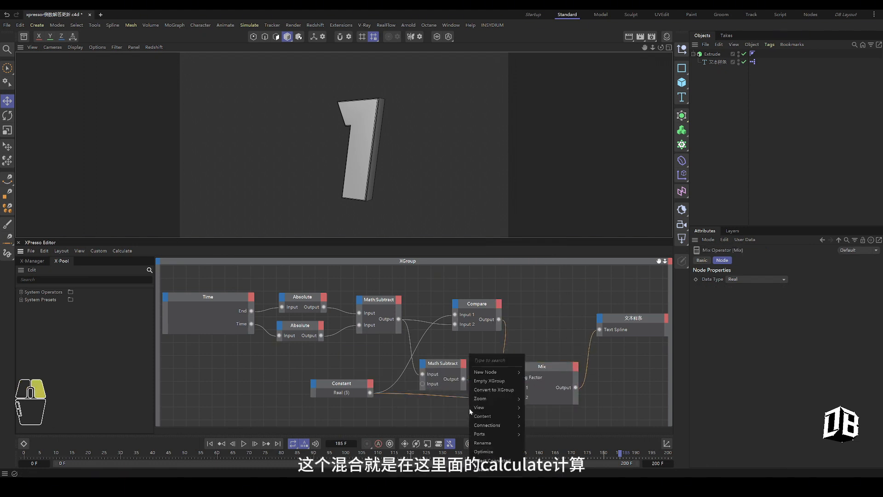
mouse_move(501, 372)
mouse_move(542, 378)
mouse_move(584, 400)
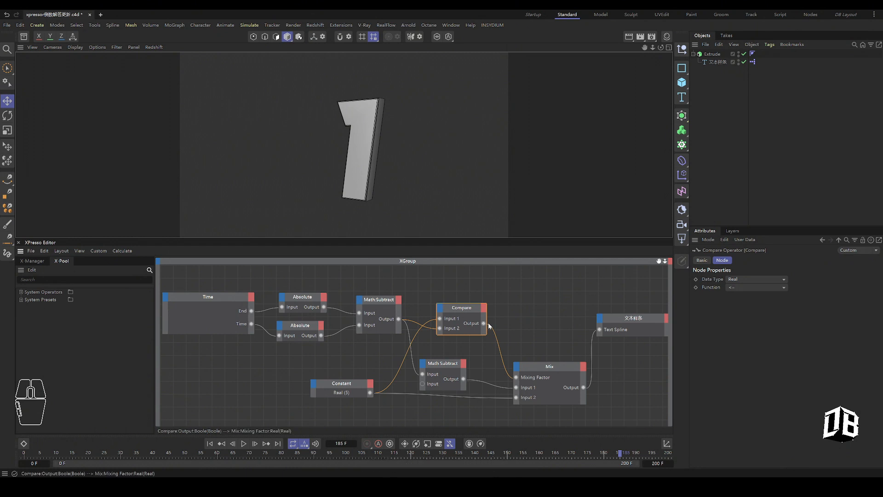
Scrub the timeline to frame 174 and inspect the second Math:Subtract node's parameters
left_click_drag(355, 454, 583, 468)
left_click(439, 364)
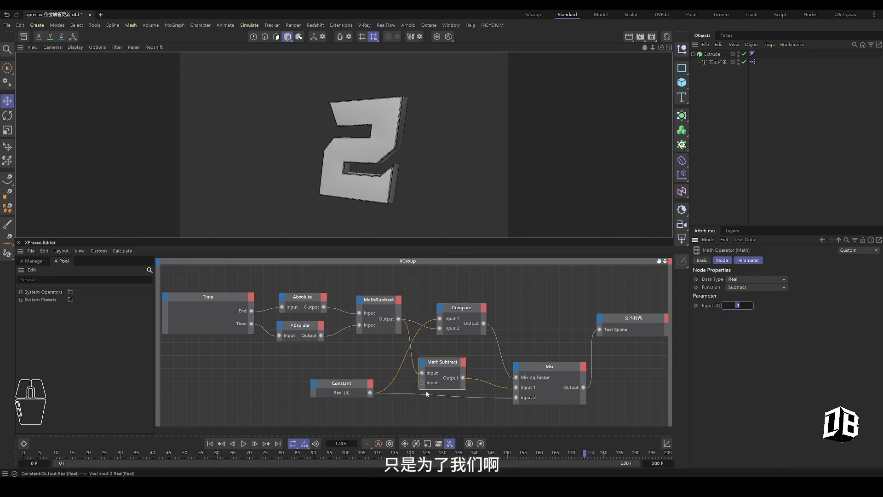
Connect the first Math:Subtract output directly to Mix Input 1 and scrub to the last frames to compare the countdown
left_click_drag(398, 319, 516, 387)
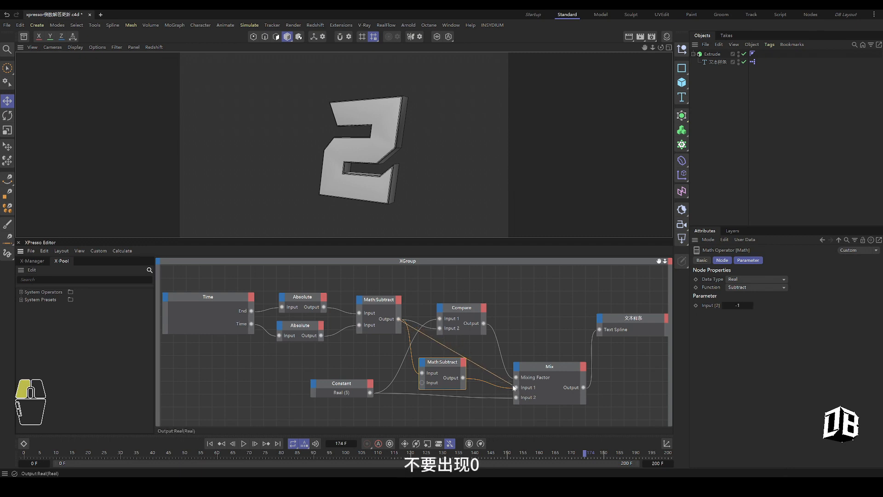
left_click(355, 460)
left_click_drag(394, 460, 668, 460)
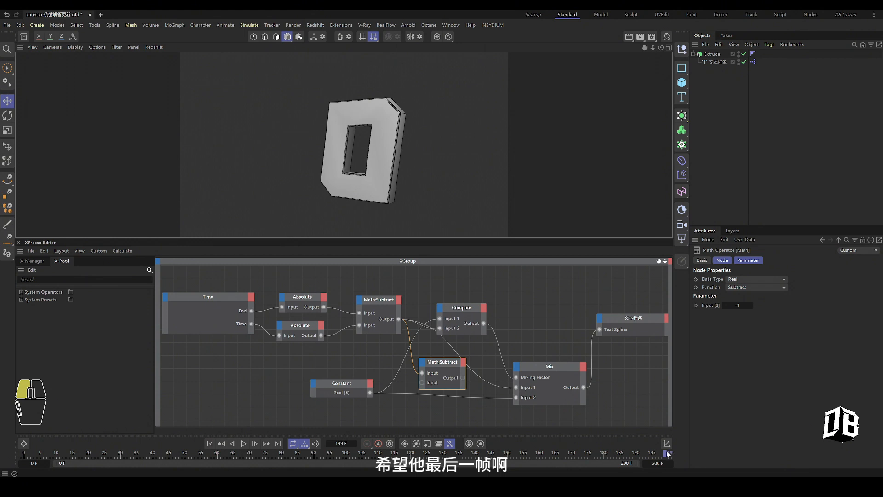
Reconnect the second Math:Subtract output to Mix Input 1, scrub through the timeline to check the countdown, and deselect the node
left_click_drag(462, 377, 516, 387)
mouse_move(668, 460)
left_mouse_down()
mouse_move(405, 462)
mouse_move(675, 462)
left_mouse_up()
left_click_drag(121, 460, 34, 456)
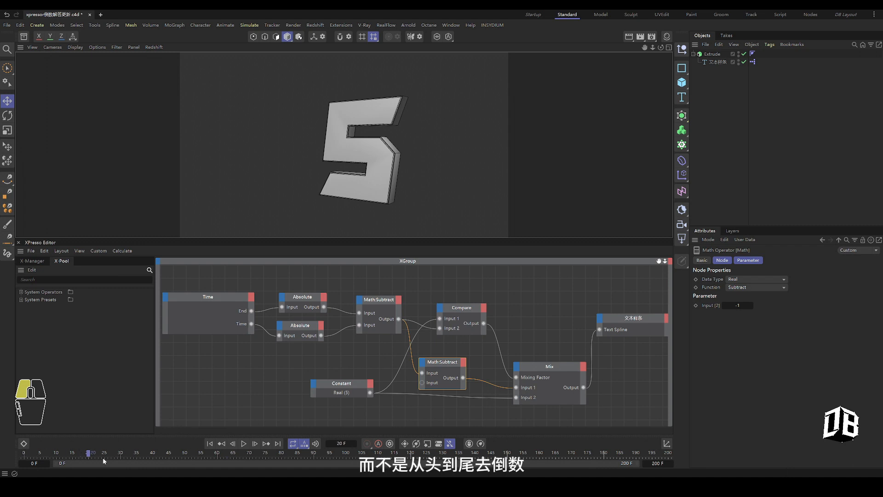
left_click_drag(286, 460, 320, 460)
left_click_drag(391, 460, 439, 460)
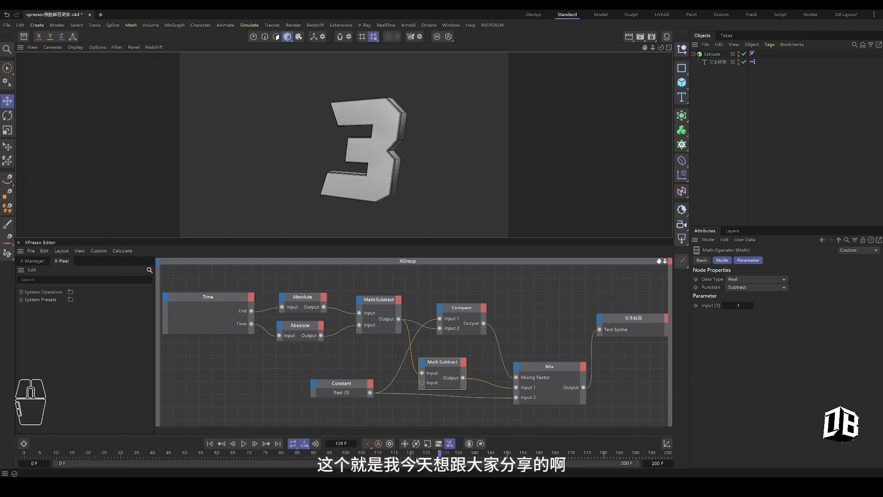
left_click(399, 416)
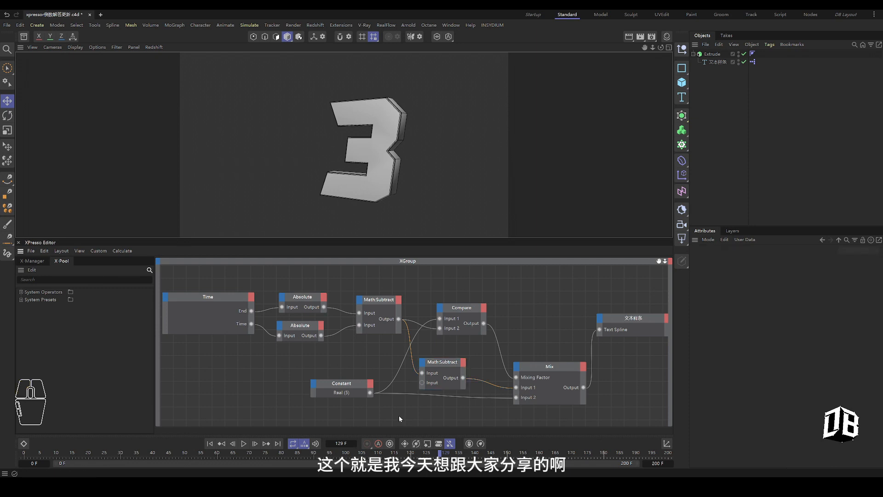